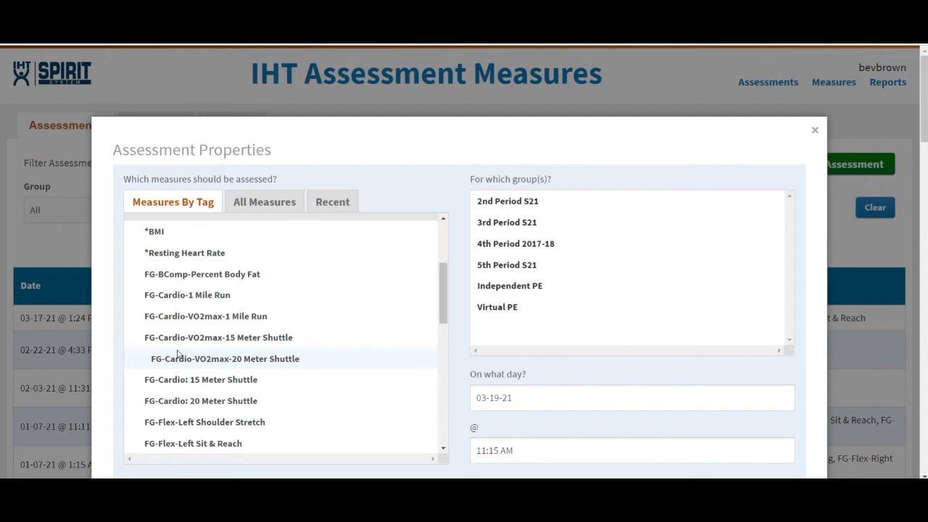
Step: Add FG-Cardio-1 Mile Run, 20 Meter Shuttle, left and right Sit & Reach, 90° Push-Up, Curl Up and Trunk Lift to the assessment's measures
click(172, 304)
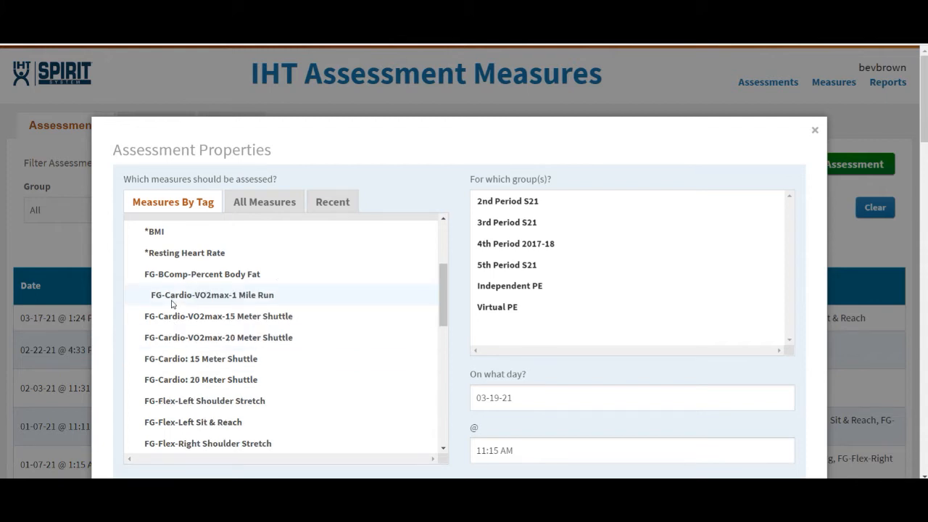
click(182, 379)
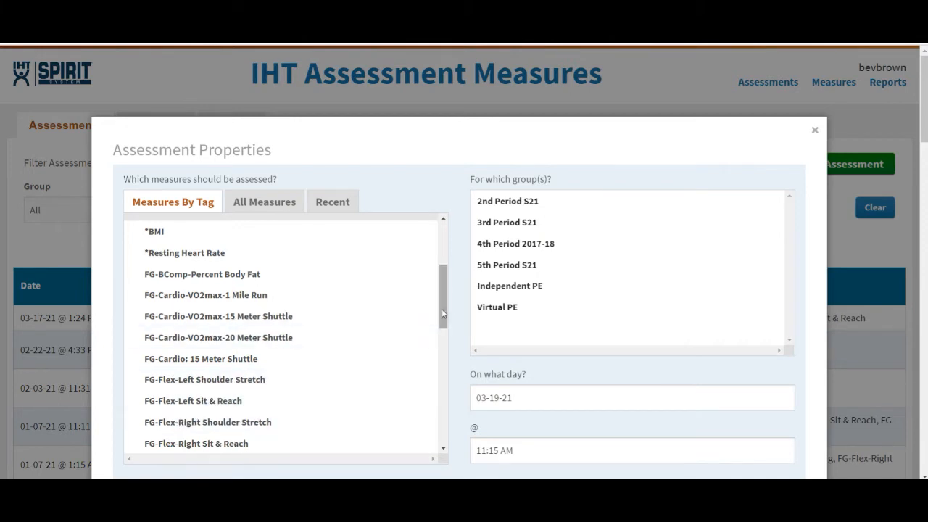
drag(447, 313, 447, 337)
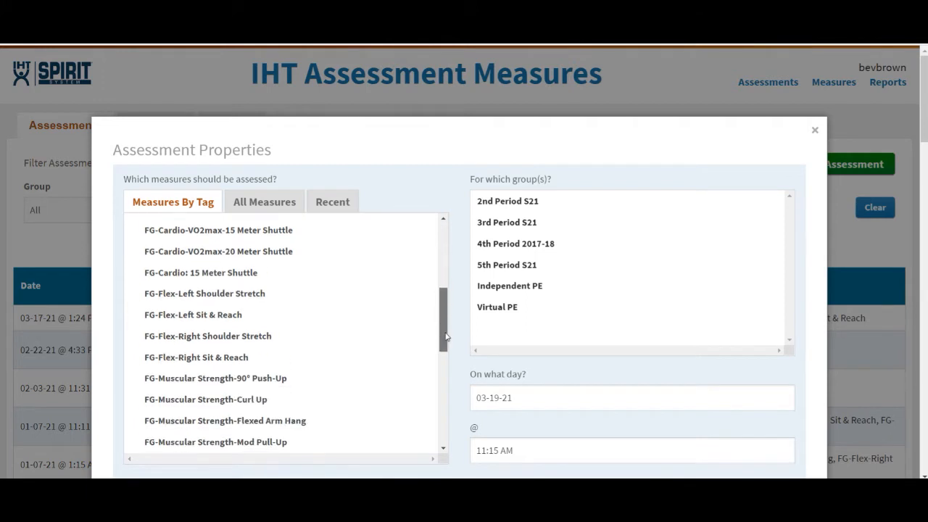
click(233, 320)
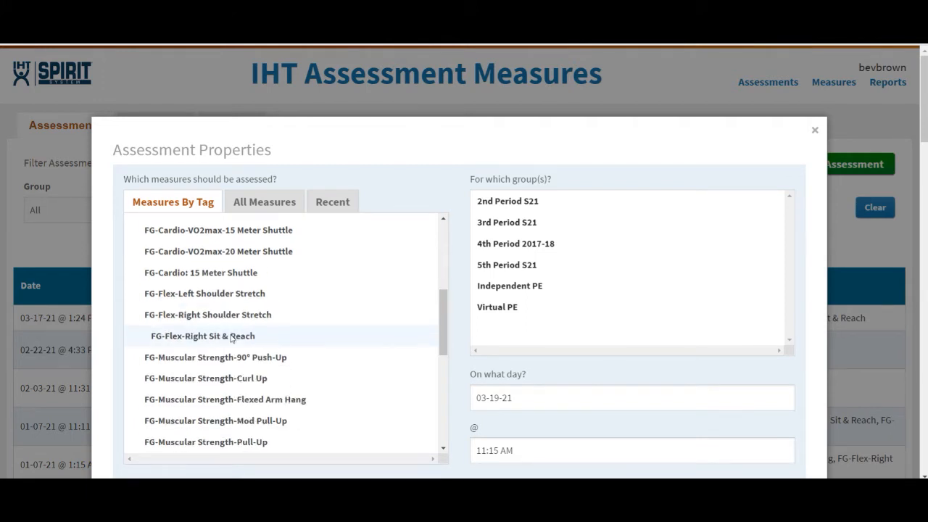
click(232, 337)
click(232, 337)
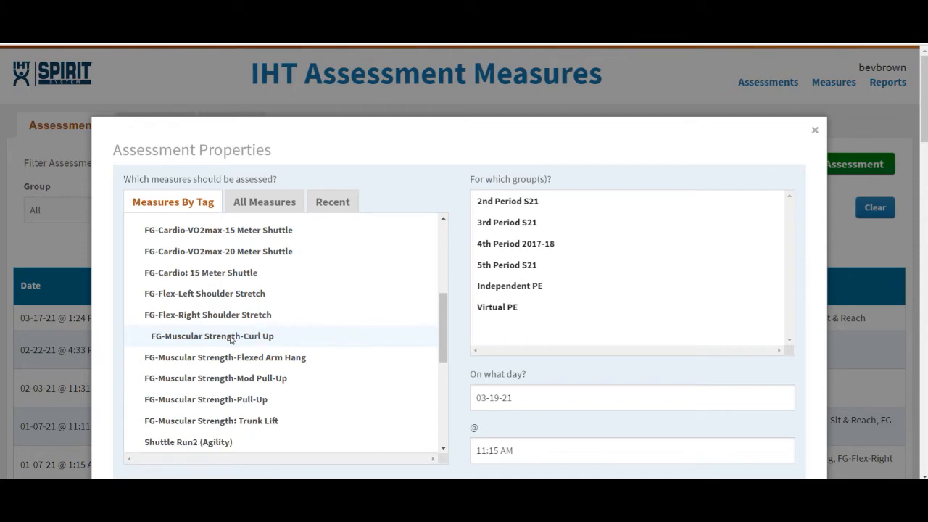
click(232, 337)
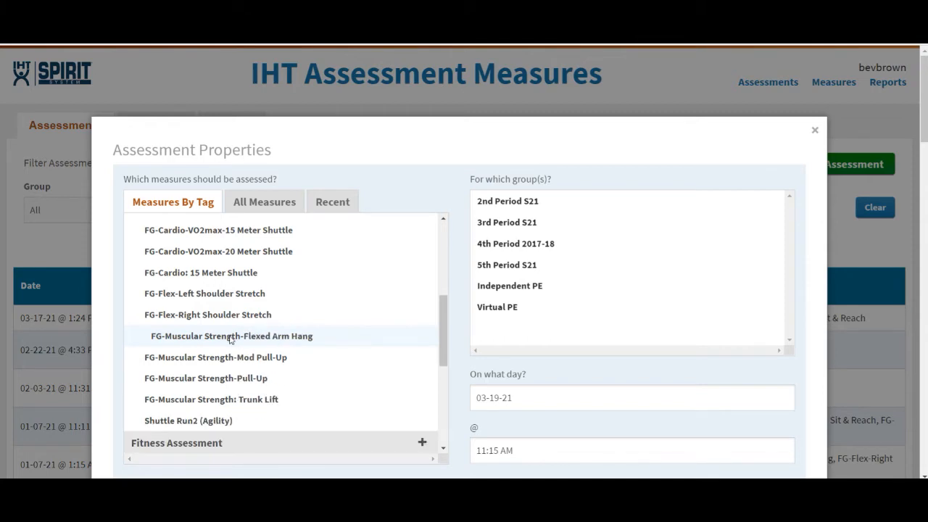
click(218, 401)
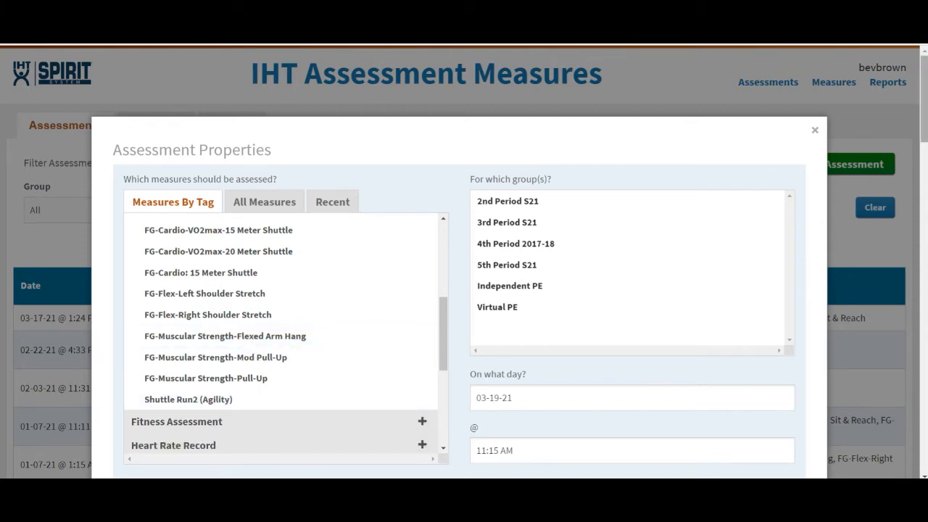
Step: Remove FG-Flex-Left Sit & Reach from the measures to be assessed and download the assessment template for 1st Period S21
scroll(464, 290, down, 4)
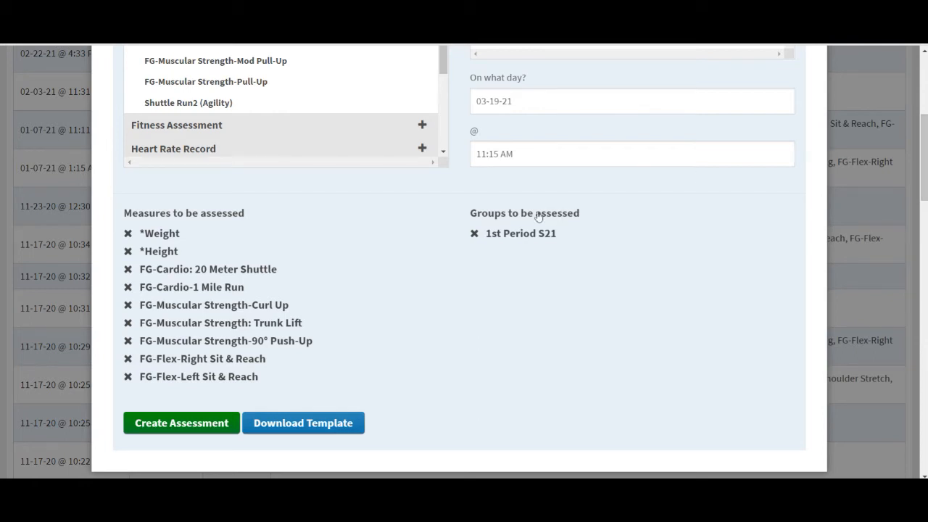
click(366, 379)
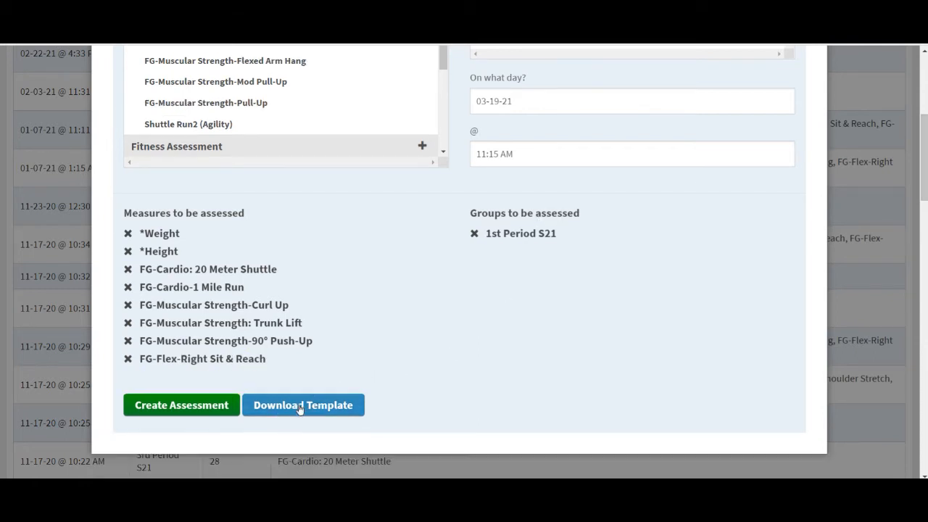
click(300, 408)
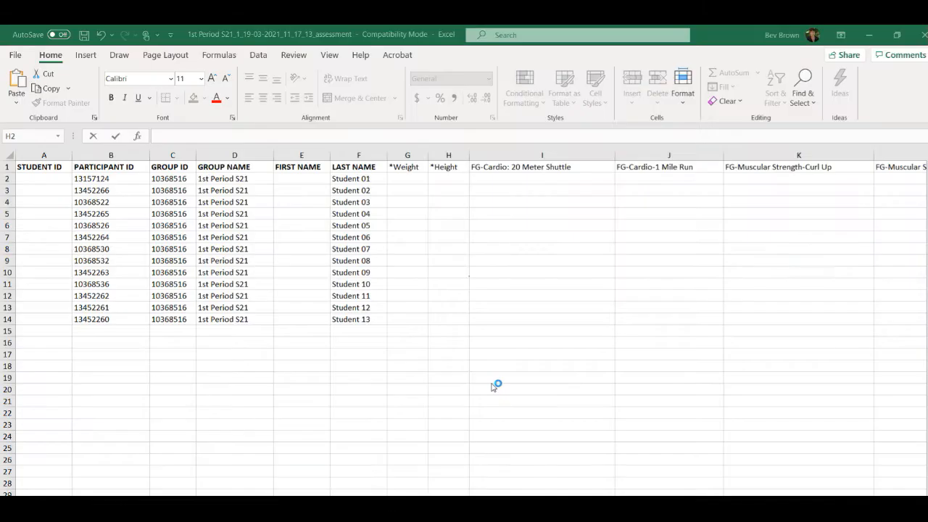
Step: Switch to the downloaded 1st Period S21 template in Excel and save the workbook with the students' results filled in
key(F2)
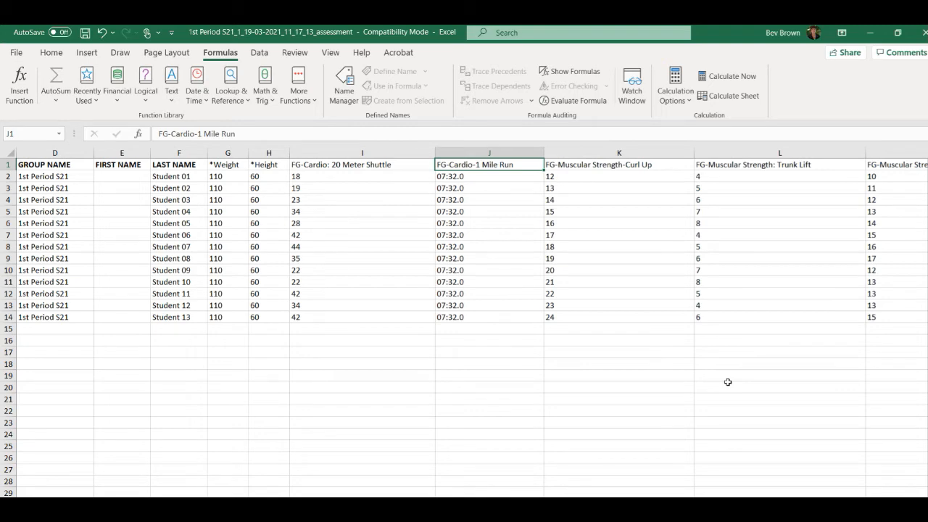
click(19, 54)
click(53, 216)
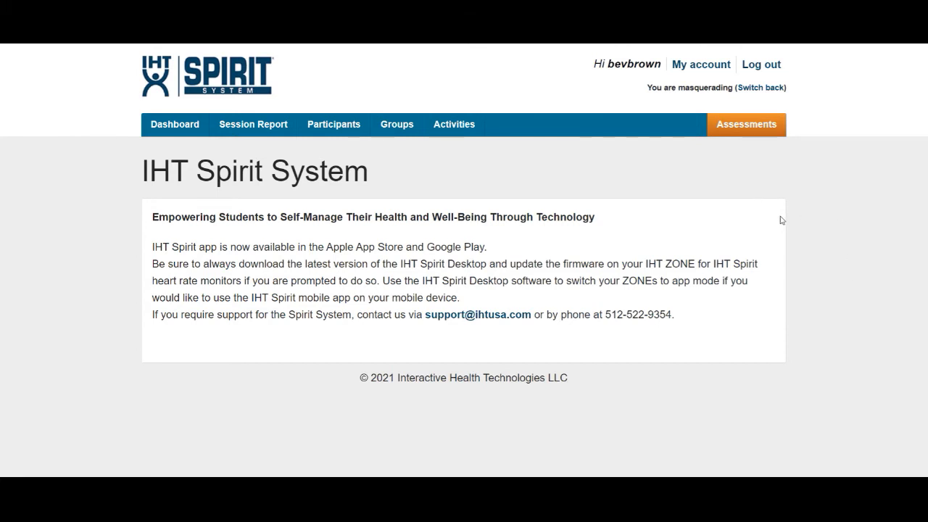
Step: Return to the IHT Spirit System website and bring up the upload form for importing an assessment file
click(740, 129)
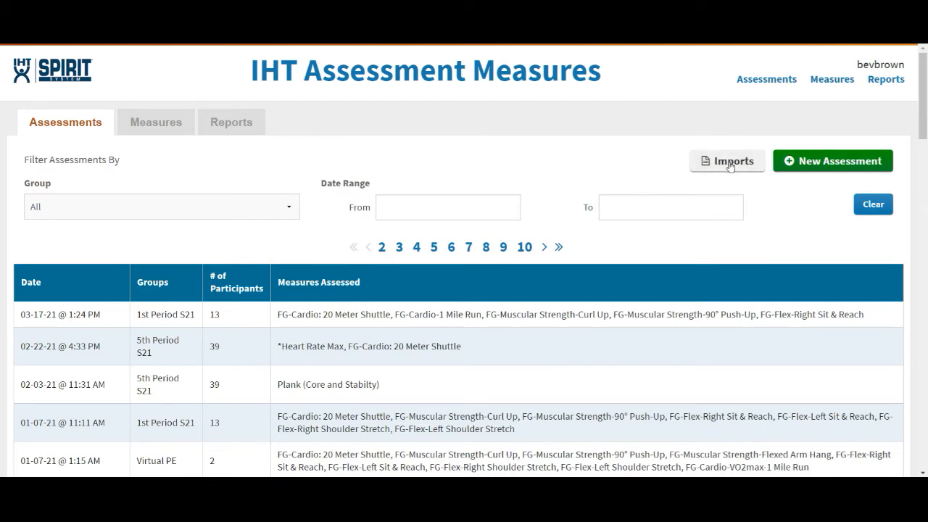
click(729, 166)
scroll(348, 377, down, 4)
scroll(348, 377, up, 2)
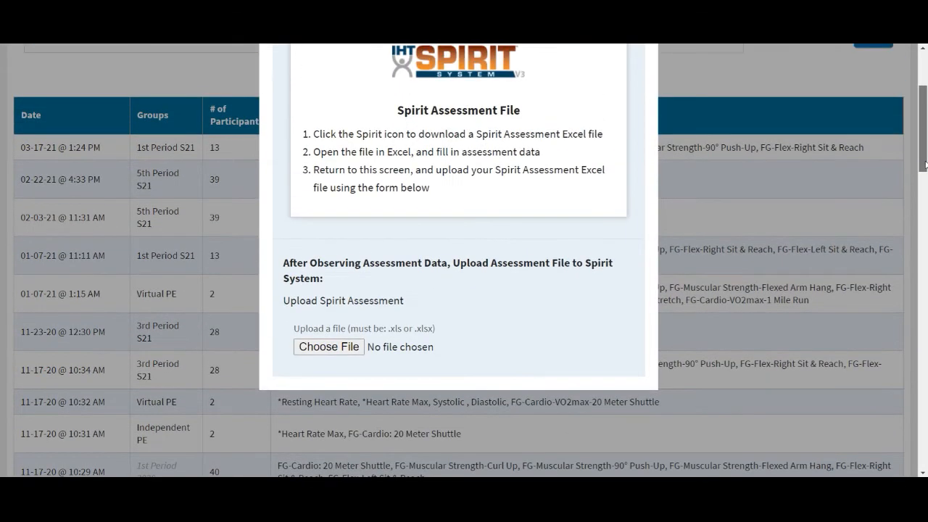
Step: Import the file 1st Period S21_1_19-03-2021_11_17_13_assessment.xls and open the new 03-19-21 assessment from the assessments list
click(343, 347)
click(257, 67)
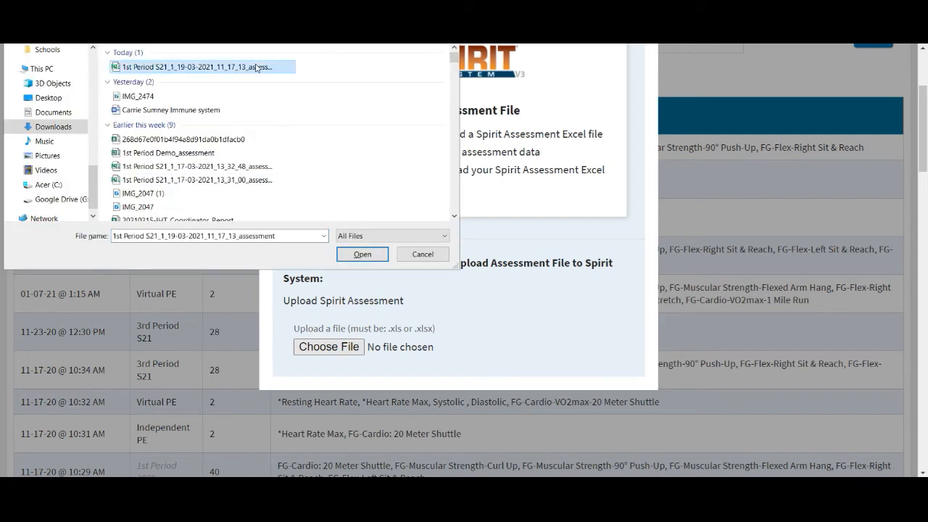
click(367, 255)
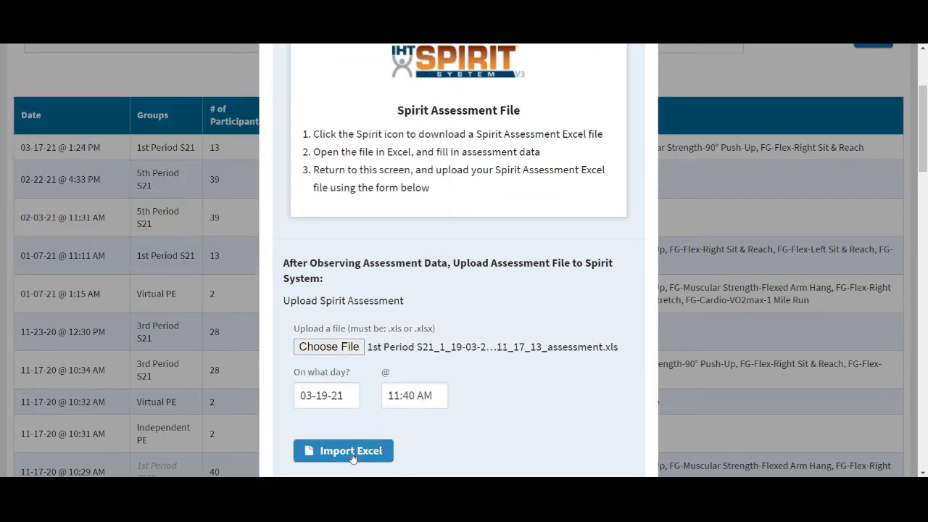
click(350, 452)
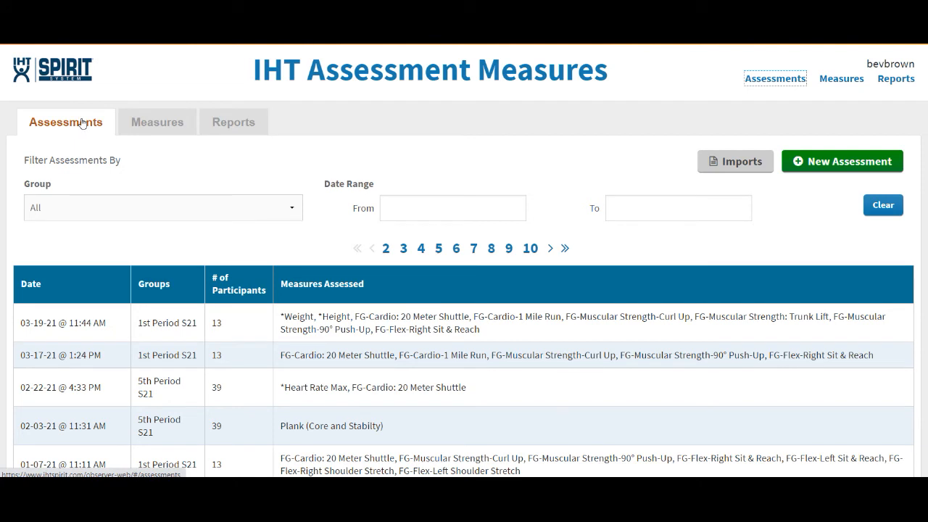
click(77, 326)
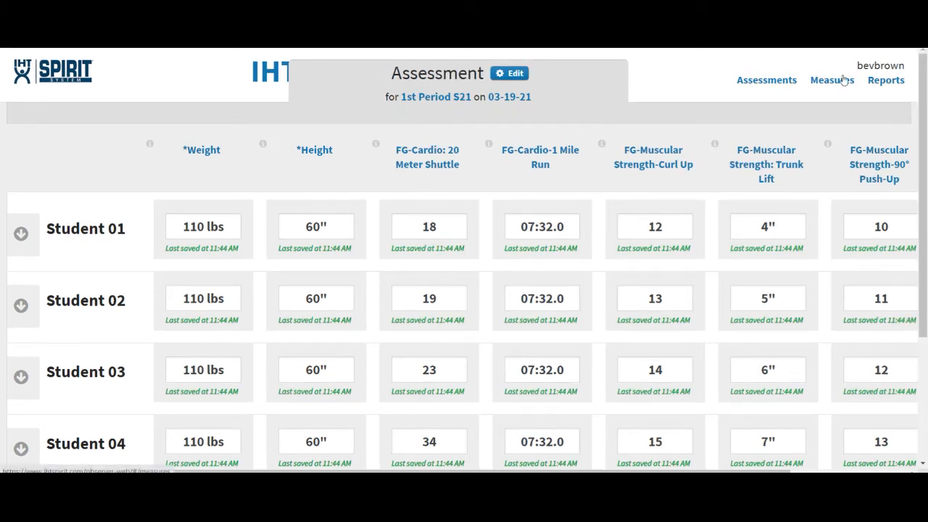
Step: Start a new report titled "1st period S21" and set its type to FG
click(887, 82)
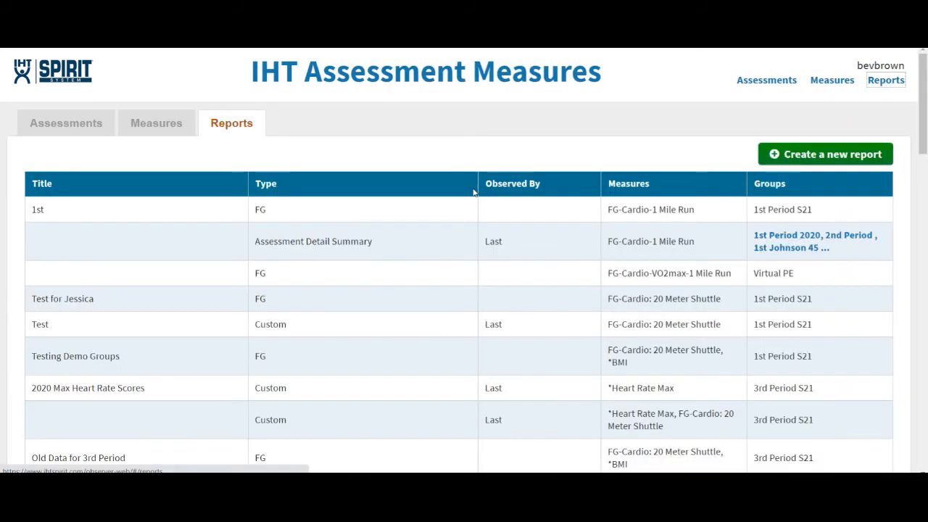
click(789, 159)
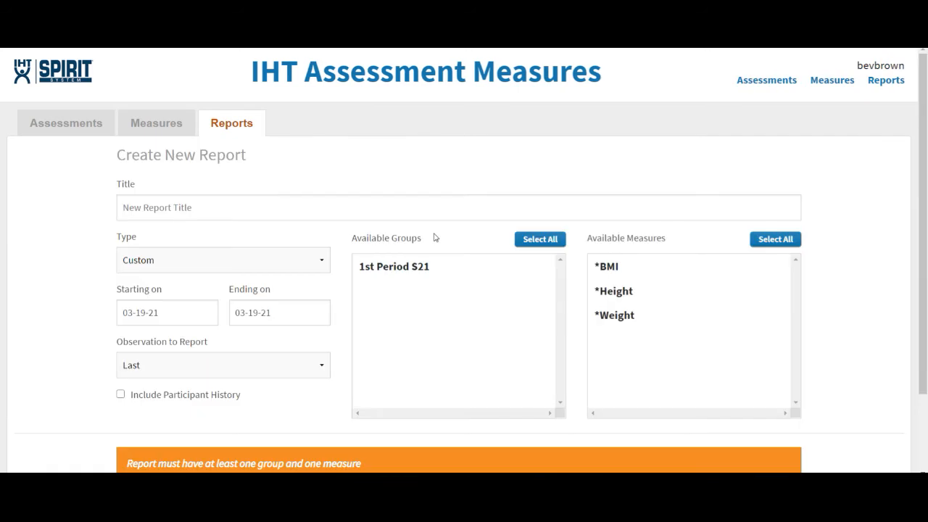
click(165, 208)
text(1)
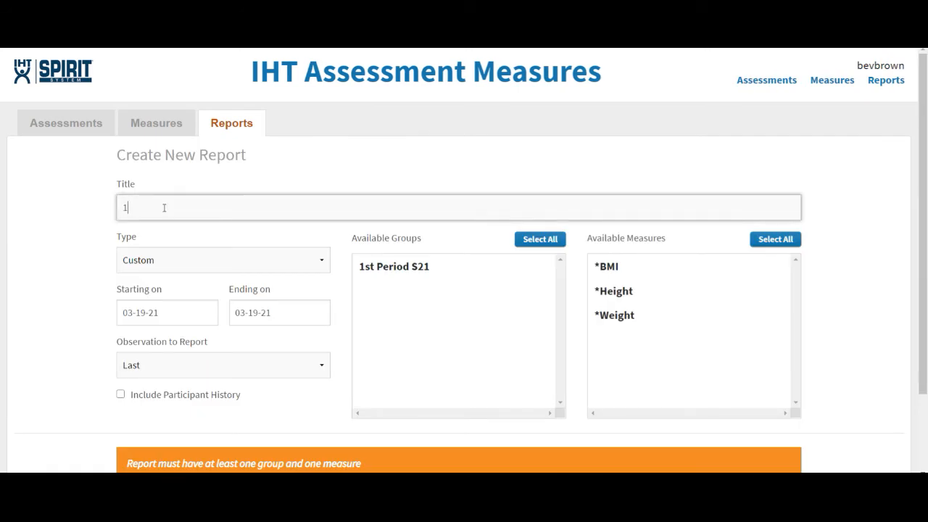
text(st period S21)
click(132, 261)
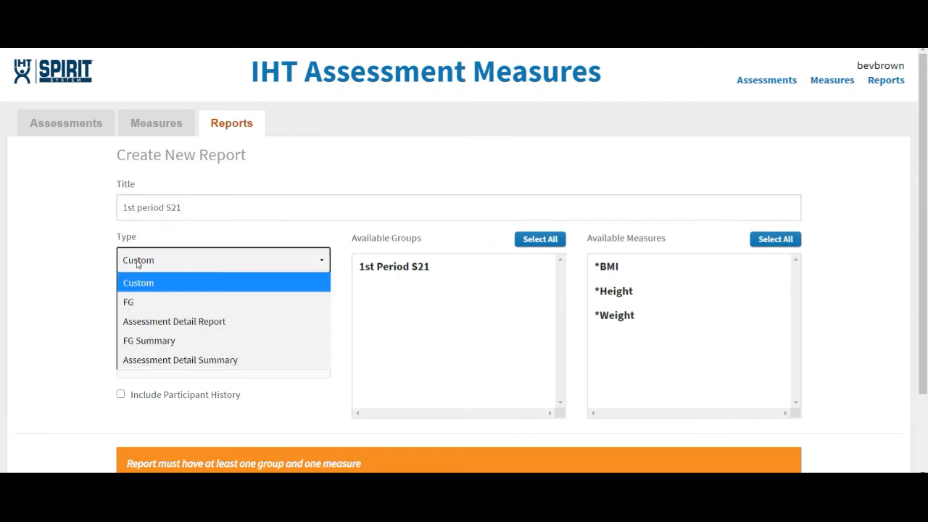
click(129, 304)
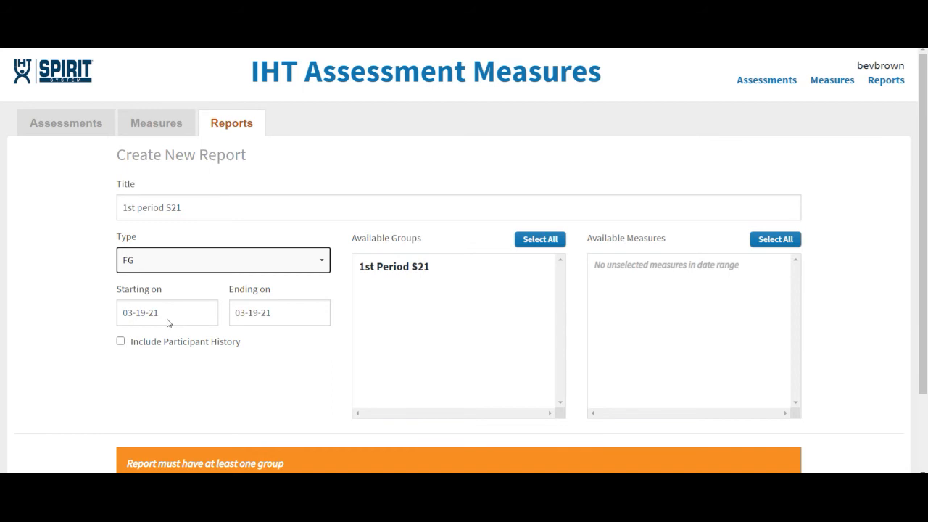
Step: Add the group 1st Period S21 to the report and create it
click(389, 268)
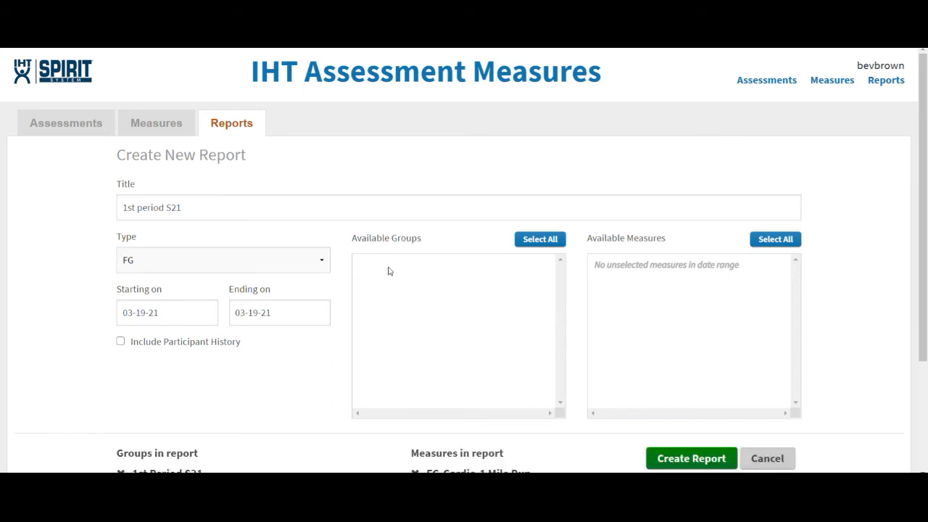
scroll(388, 271, down, 3)
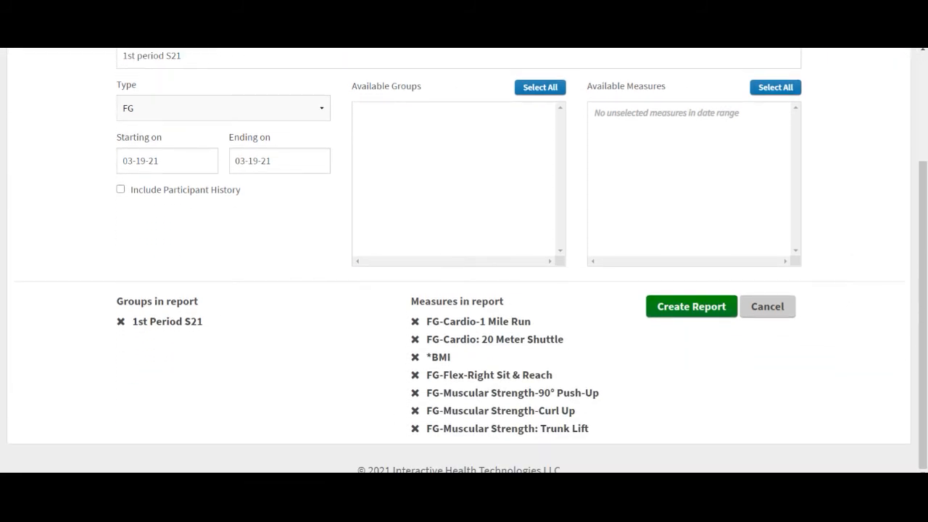
click(685, 308)
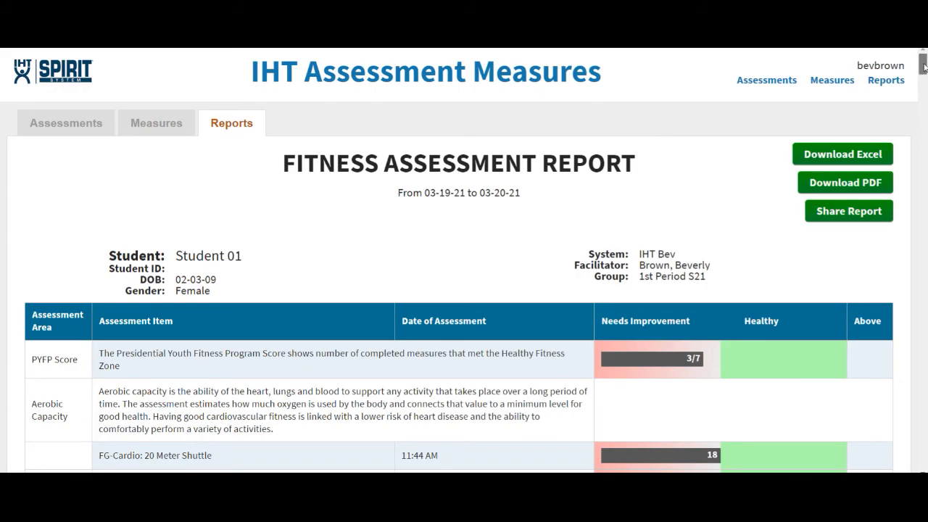
Step: Examine Student 01's results in the fitness assessment report and the options for sharing the report by email
scroll(924, 85, down, 5)
mouse_move(926, 87)
mouse_down()
mouse_move(926, 131)
mouse_move(921, 80)
mouse_up()
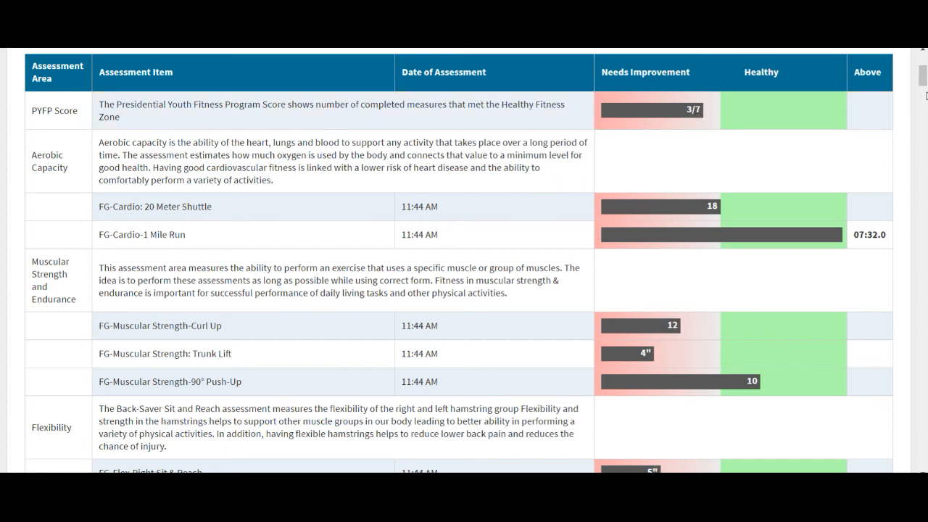
scroll(921, 94, up, 3)
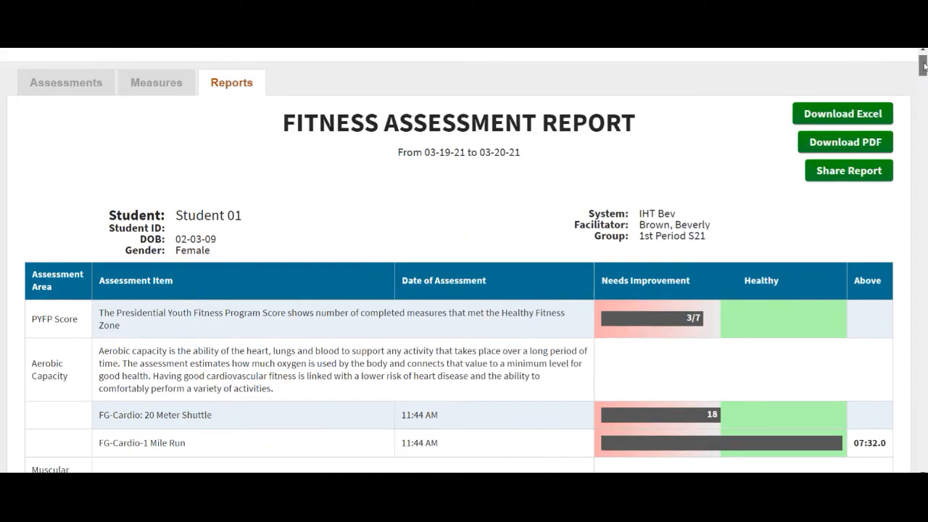
click(834, 173)
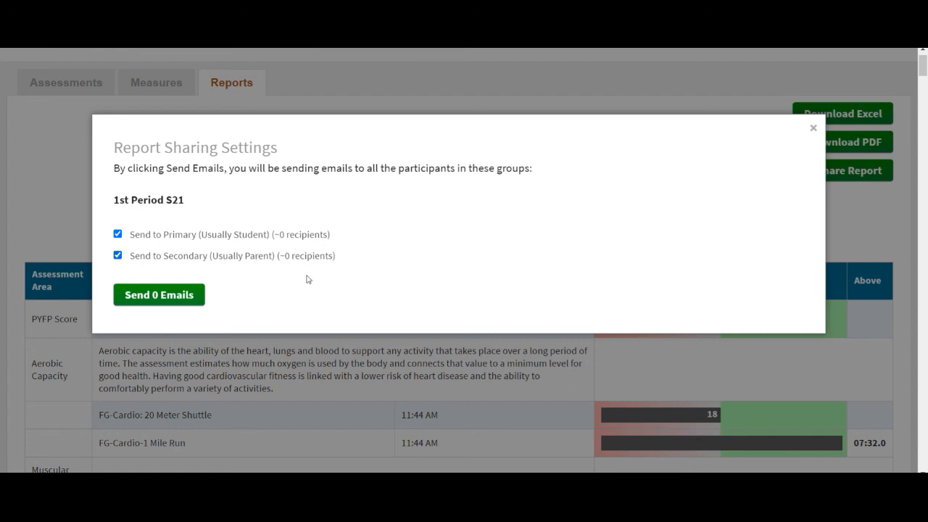
click(813, 131)
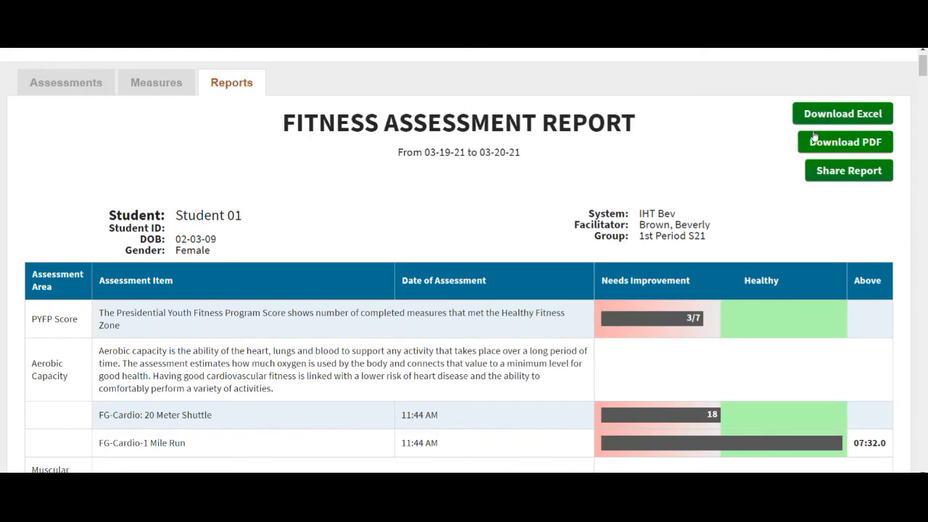